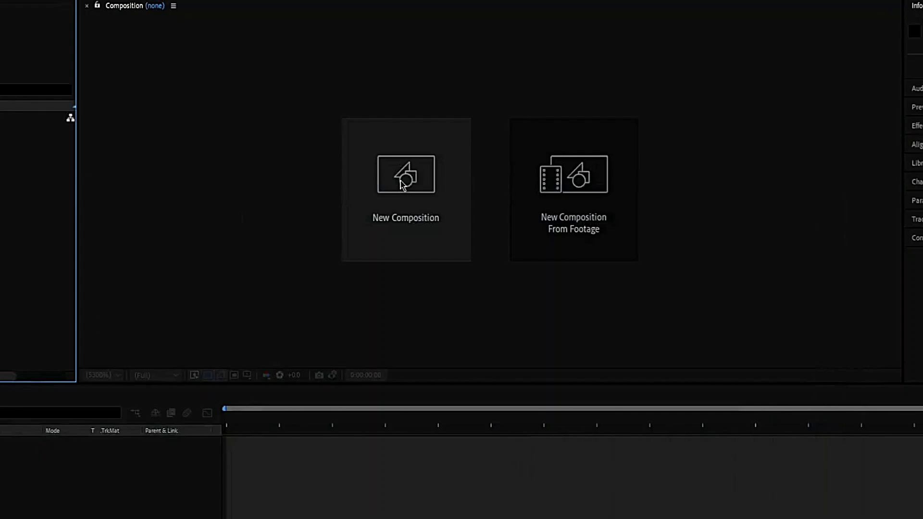
- Create a composition named animation with the Custom preset at 950 x 500 px, 30 frames per second and 30 seconds long
left_click(417, 197)
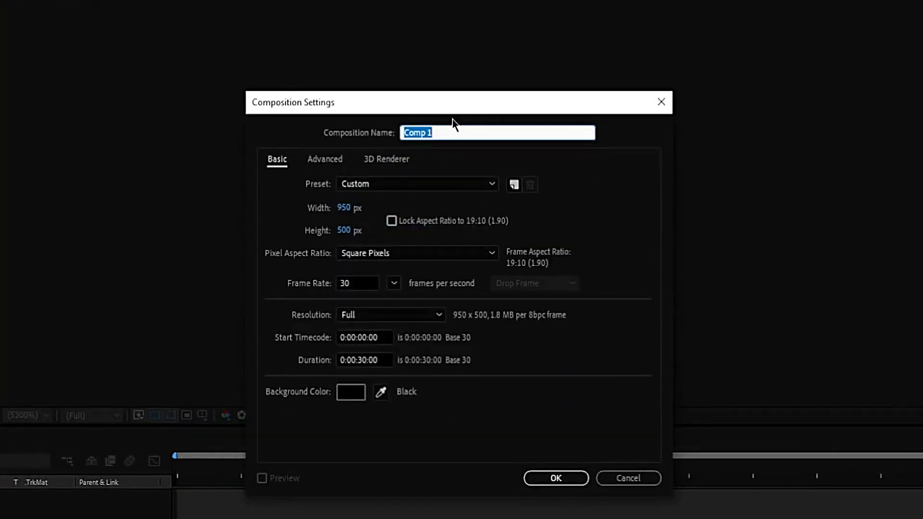
type("animation")
left_click(419, 186)
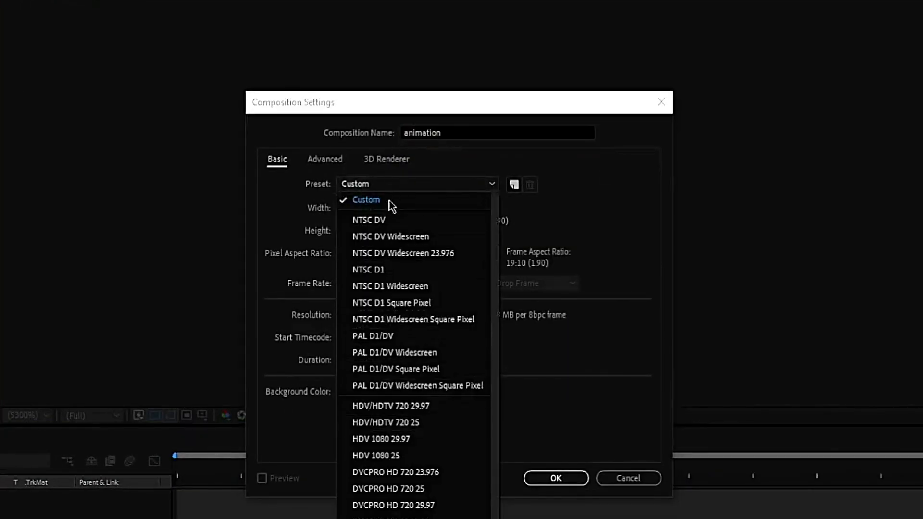
left_click(388, 201)
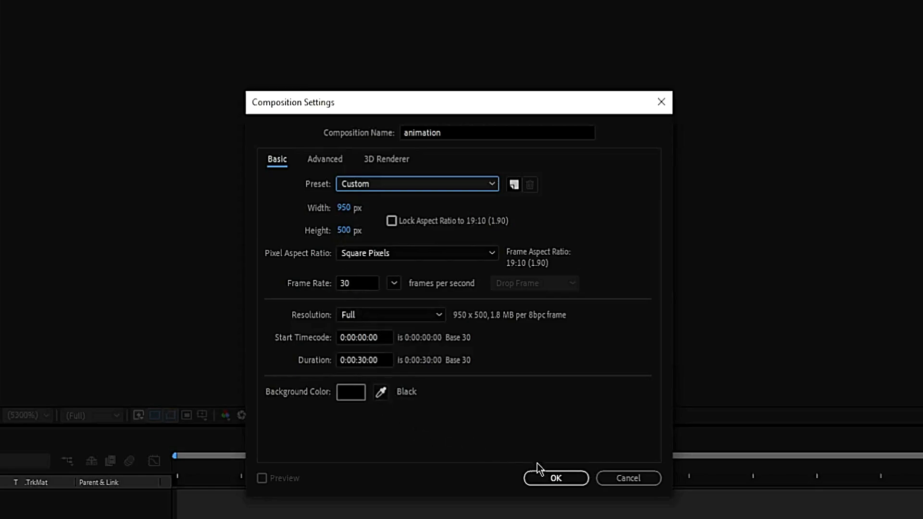
left_click(549, 480)
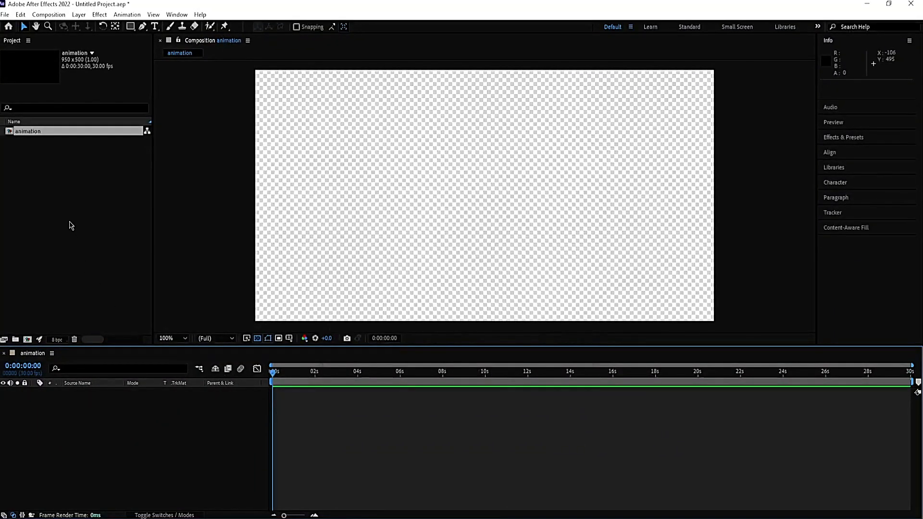
- Import the forest-trees-horizontal-road-vector-35447000, Jeep and Wheel images as footage
double_click(71, 225)
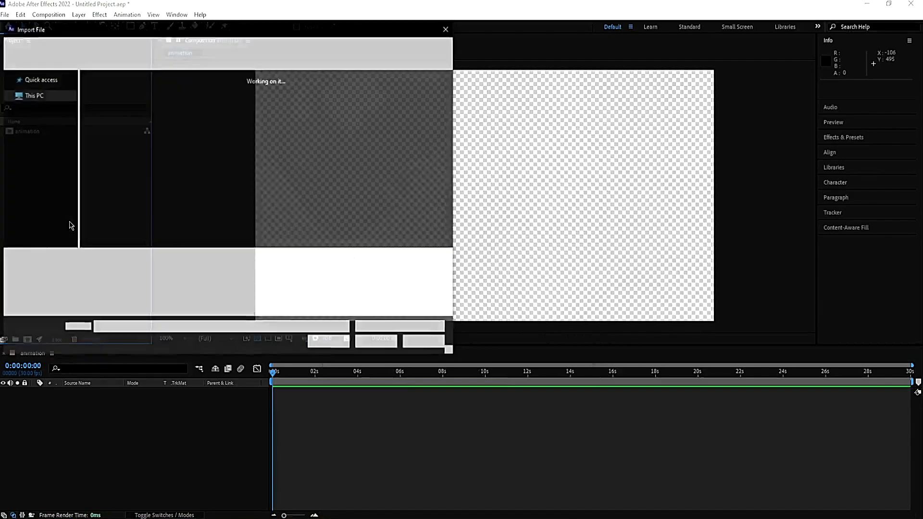
left_click_drag(353, 172, 476, 99)
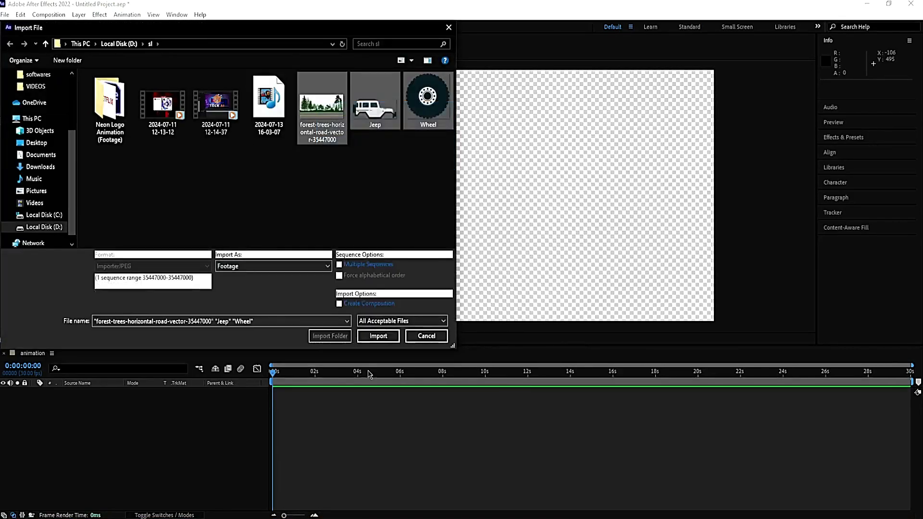
left_click(379, 336)
- Add the forest road image to the animation composition and apply the Motion Tile effect to it
left_click(53, 142)
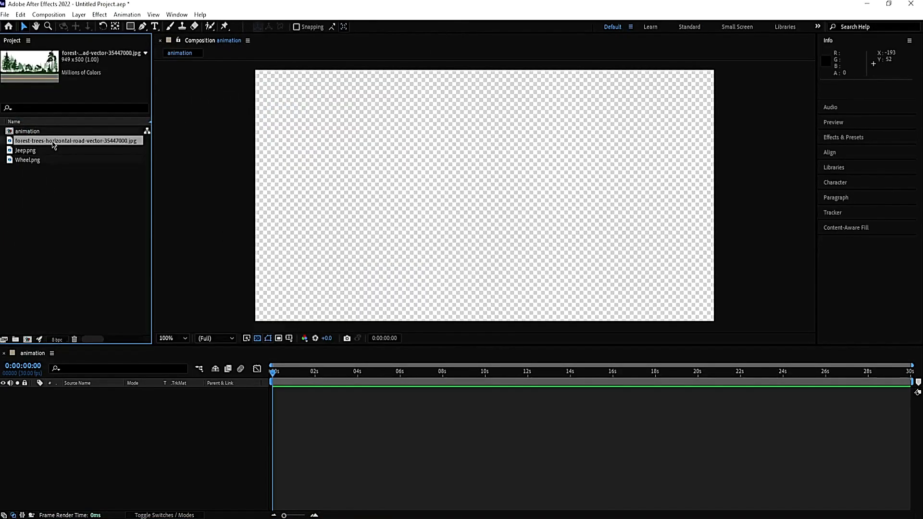
left_click_drag(53, 144, 95, 398)
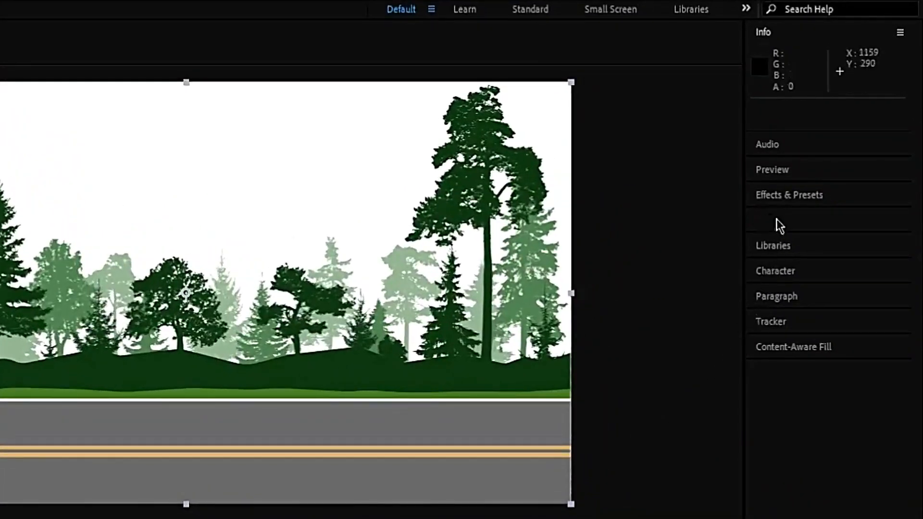
left_click(779, 195)
left_click(780, 130)
type("motion tile")
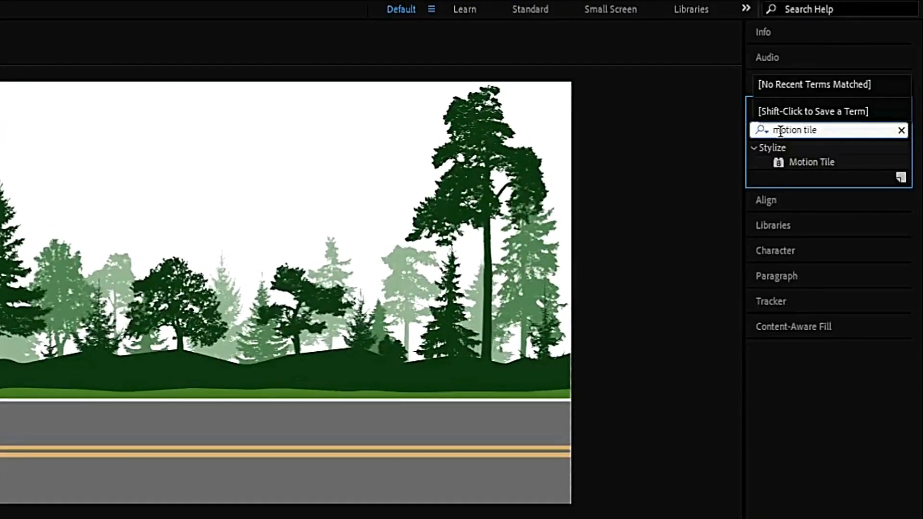
left_click_drag(812, 162, 289, 313)
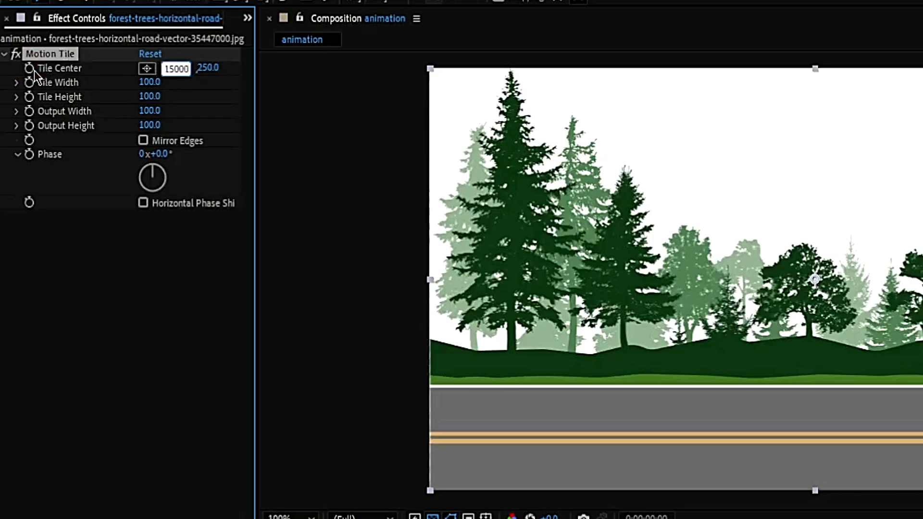
- Animate the Motion Tile's Tile Center X from 15000 at the start to -18000 at the end of the composition
key("Return")
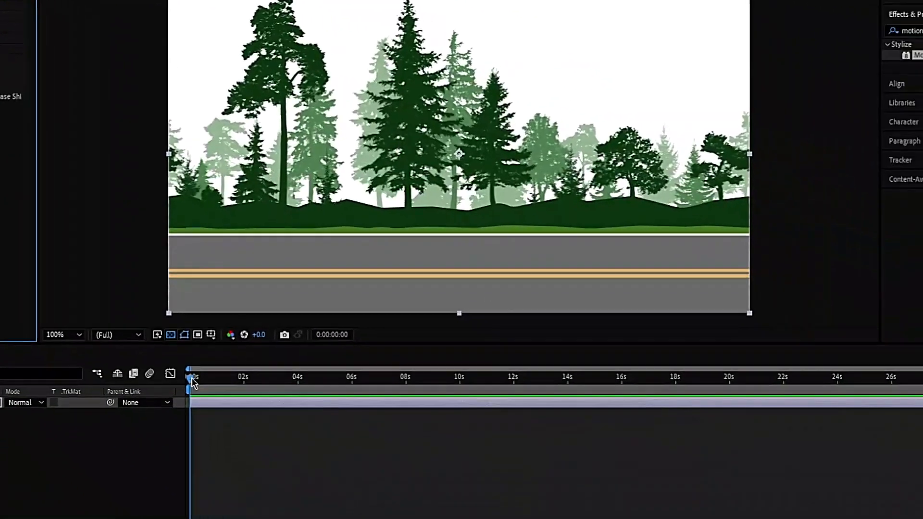
left_click_drag(193, 382, 922, 390)
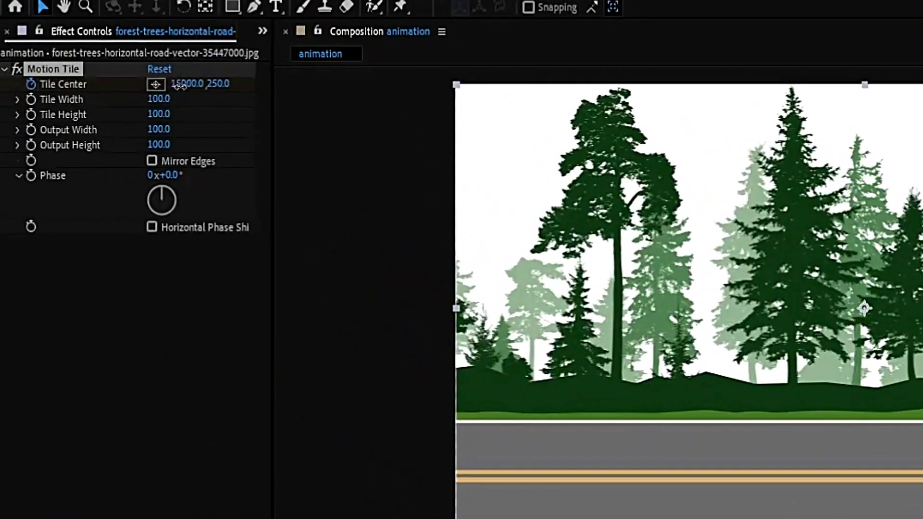
left_click(180, 85)
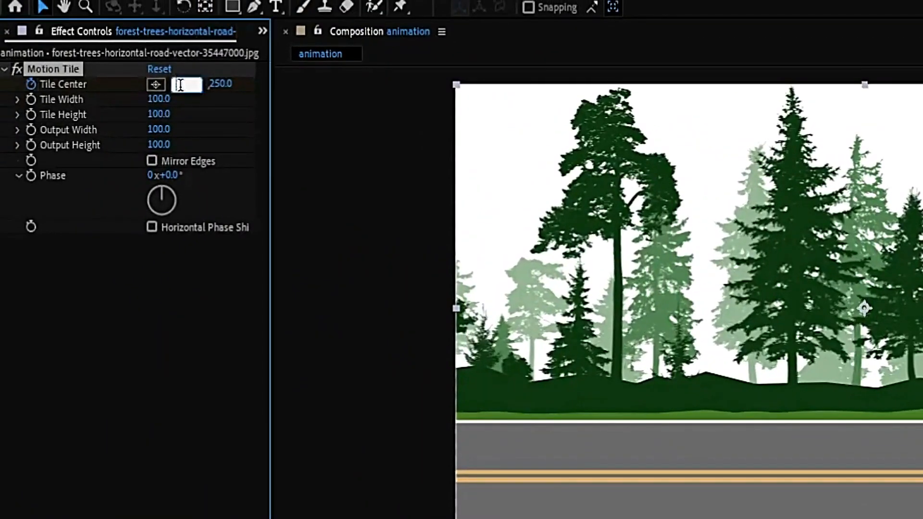
type("-18000")
key("Return")
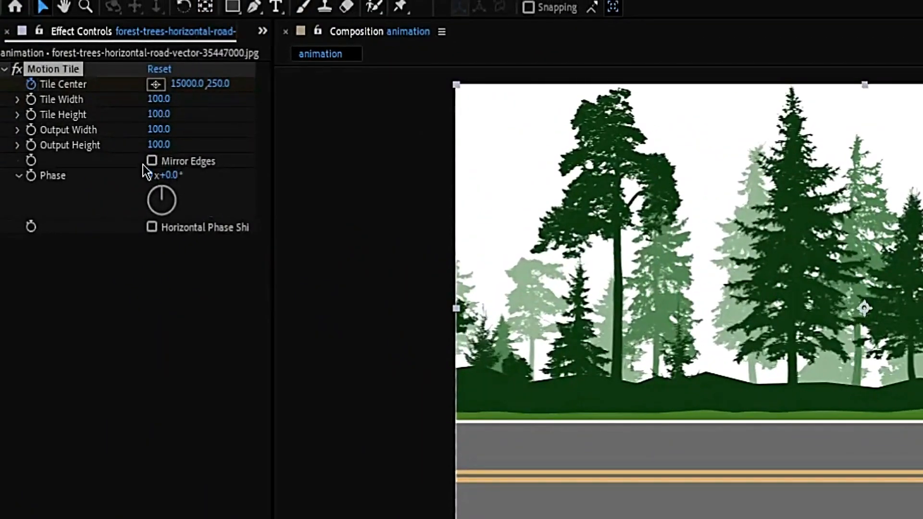
- Turn on Mirror Edges for the forest layer's Motion Tile effect and return to the project's item list
left_click(151, 161)
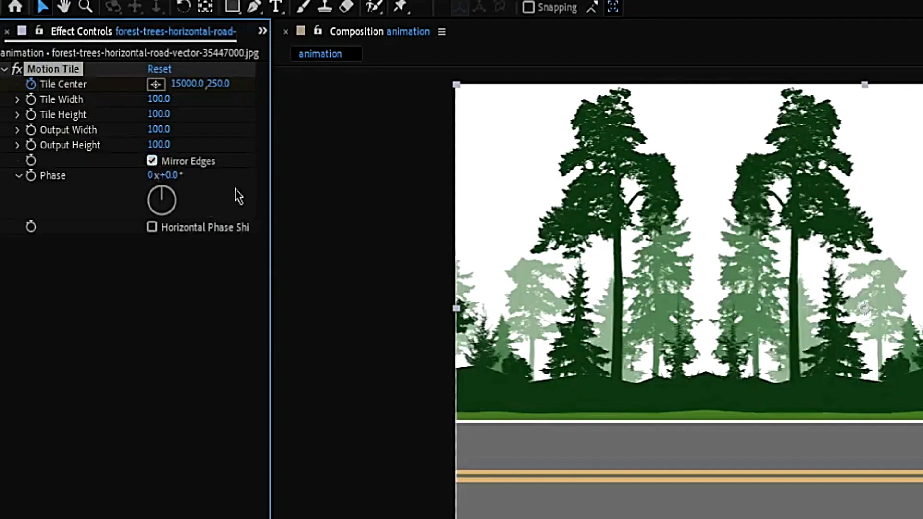
left_click(4, 69)
left_click(262, 32)
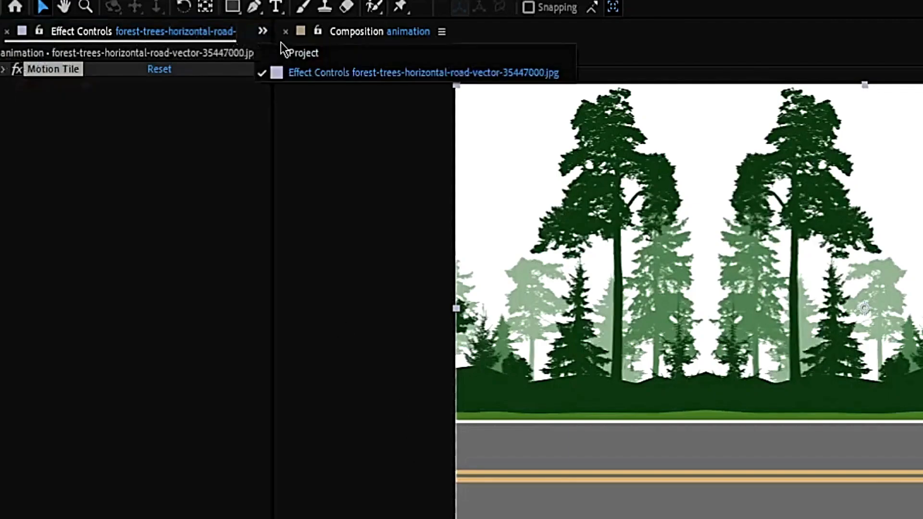
left_click(303, 80)
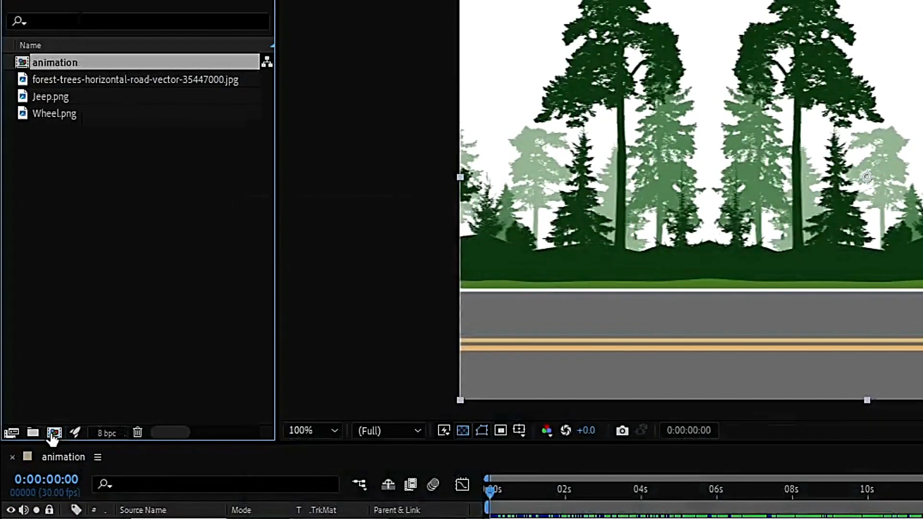
- Create a composition named jeep at 1920 x 1080 px, 30 frames per second and 30 seconds long
left_click(50, 433)
left_click(796, 95)
type("jeep")
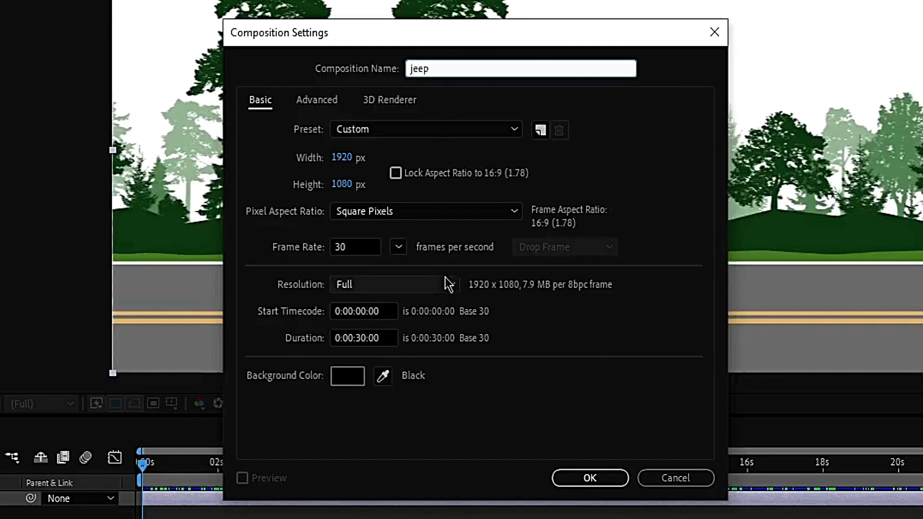
left_click(599, 475)
- Add Jeep.png as a layer in the jeep composition
left_click(187, 337)
left_click(181, 161)
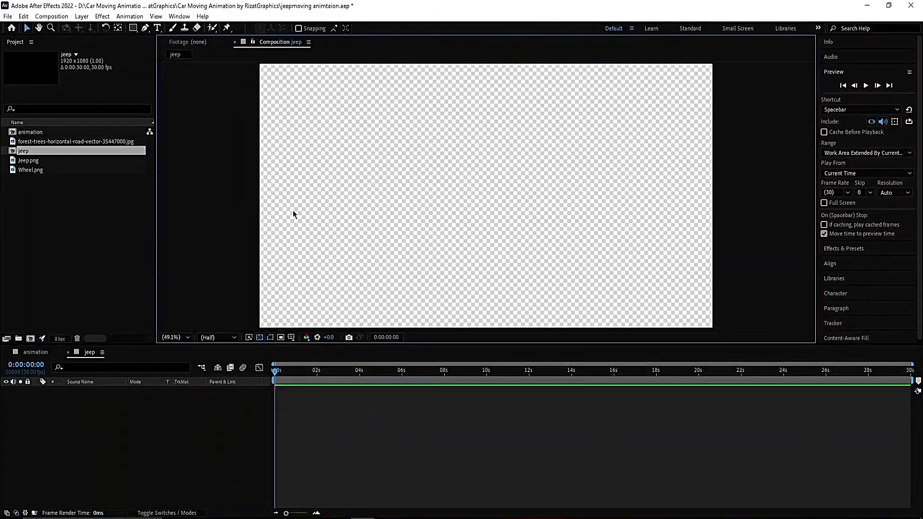
scroll(293, 211, "up", 1)
scroll(293, 210, "down", 1)
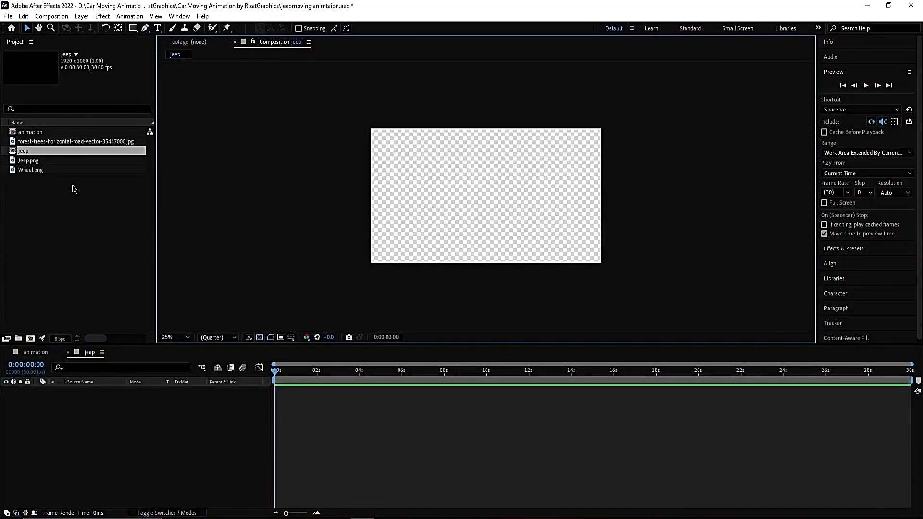
left_click_drag(67, 162, 114, 402)
scroll(384, 248, "up", 1)
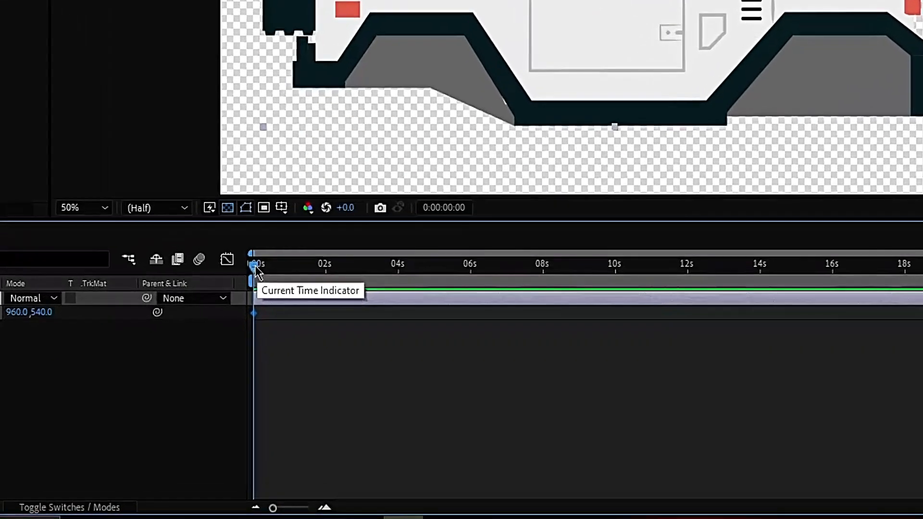
- Keyframe the Jeep layer's vertical position at 538 on frame 4 and at 542 on frame 8
left_click_drag(274, 371, 279, 373)
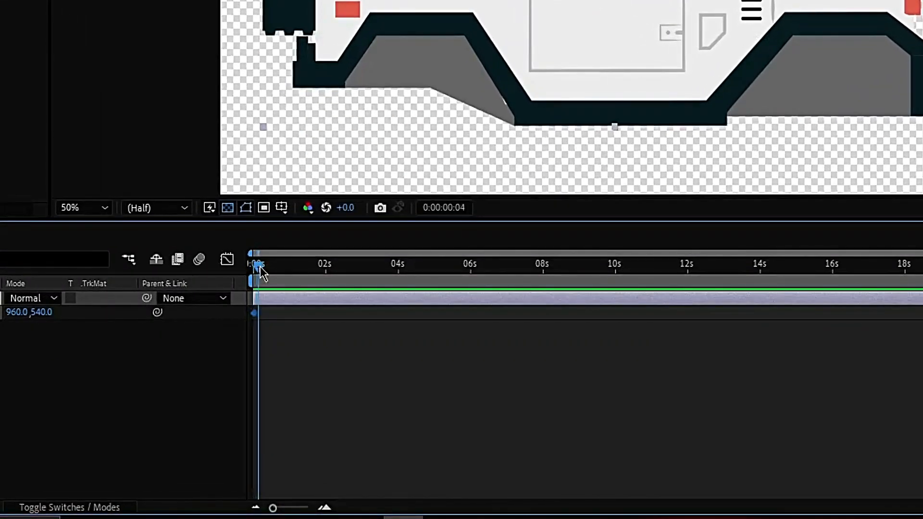
key("Up")
key("Up")
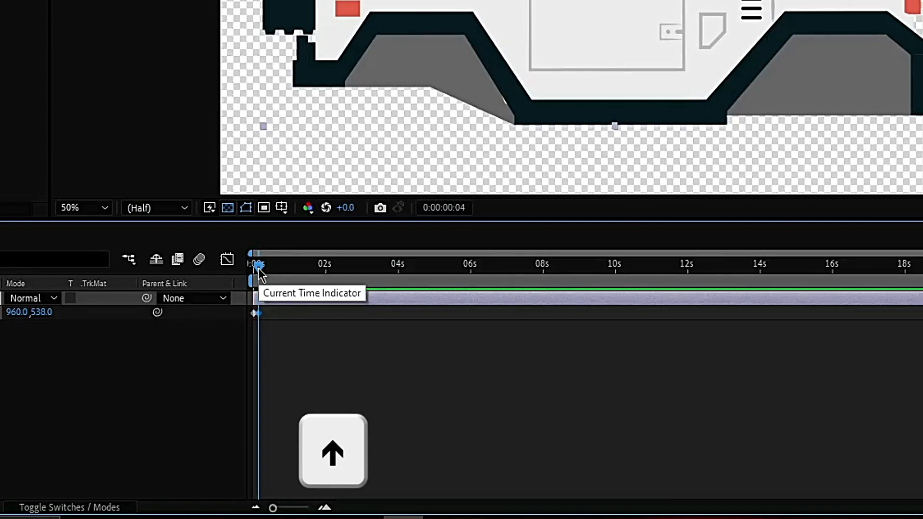
left_click_drag(258, 274, 266, 275)
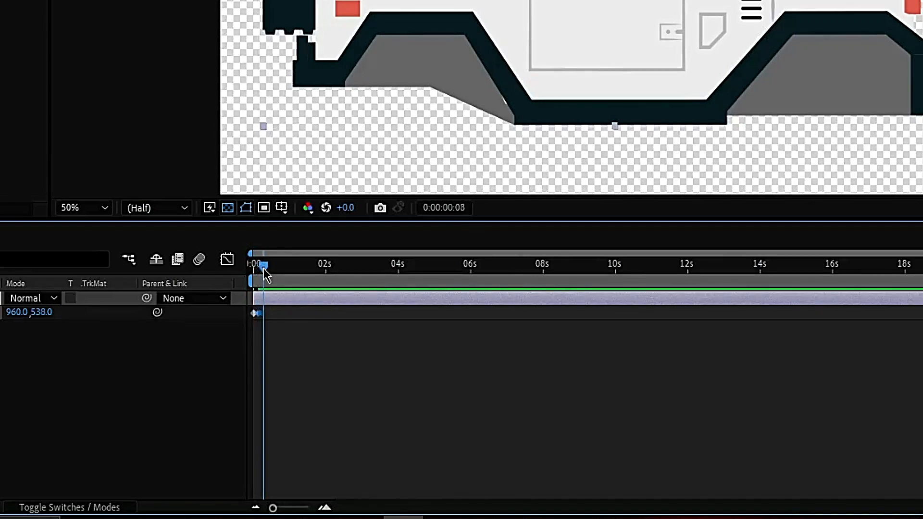
key("Down")
key("Down")
key("Down")
key("Down")
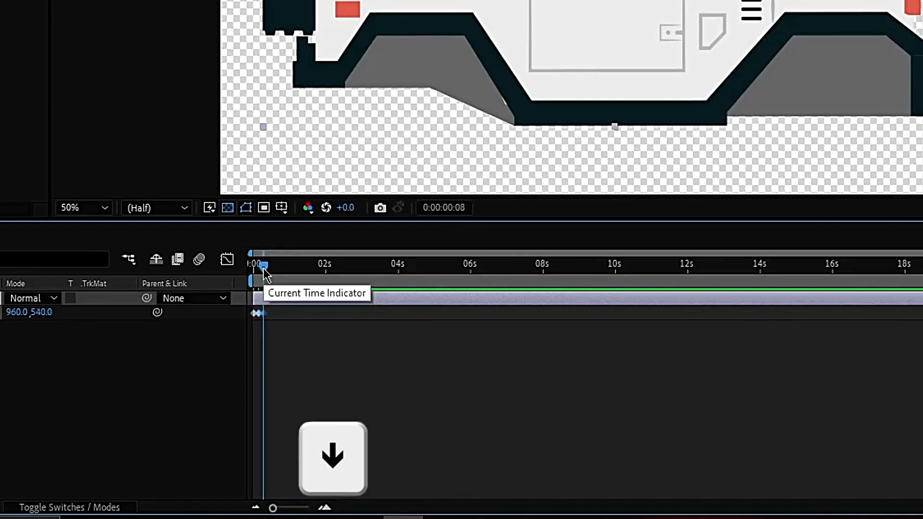
- Keyframe the Jeep layer's vertical position at 540 on frame 12 and return to the start of the composition
left_click_drag(266, 276, 269, 275)
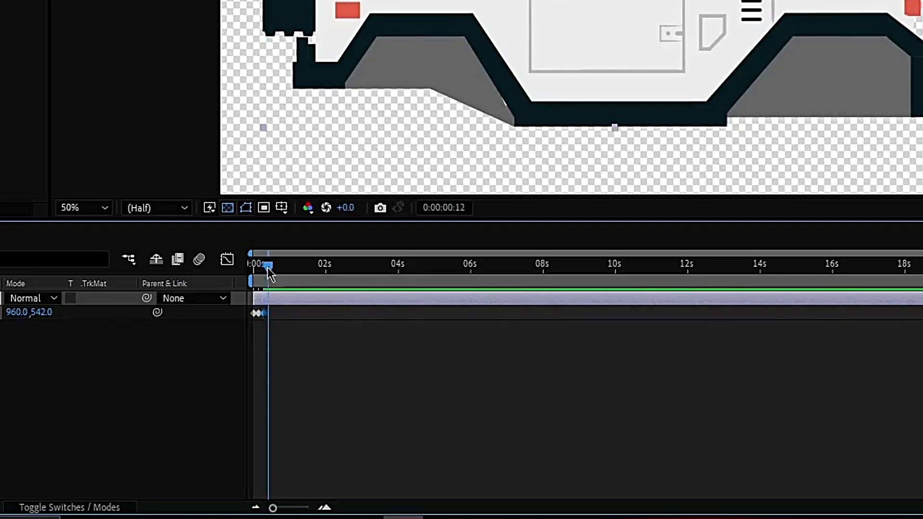
key("Up")
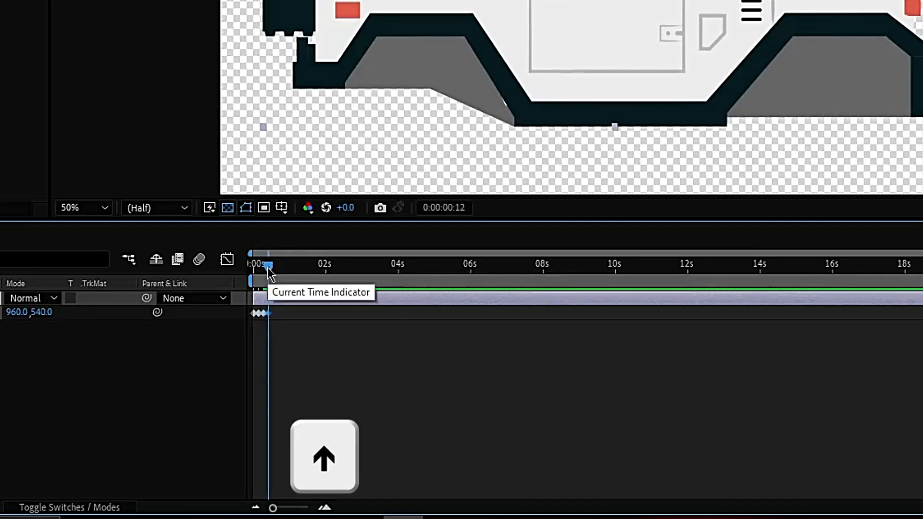
left_click_drag(268, 274, 227, 262)
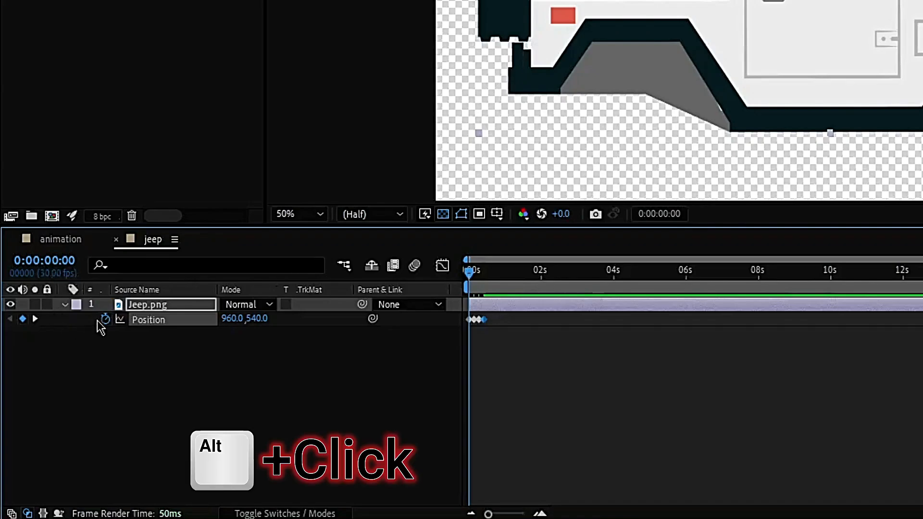
- Add a loop expression to the Jeep layer's Position so that its bounce keyframes repeat
left_click(106, 319, "alt")
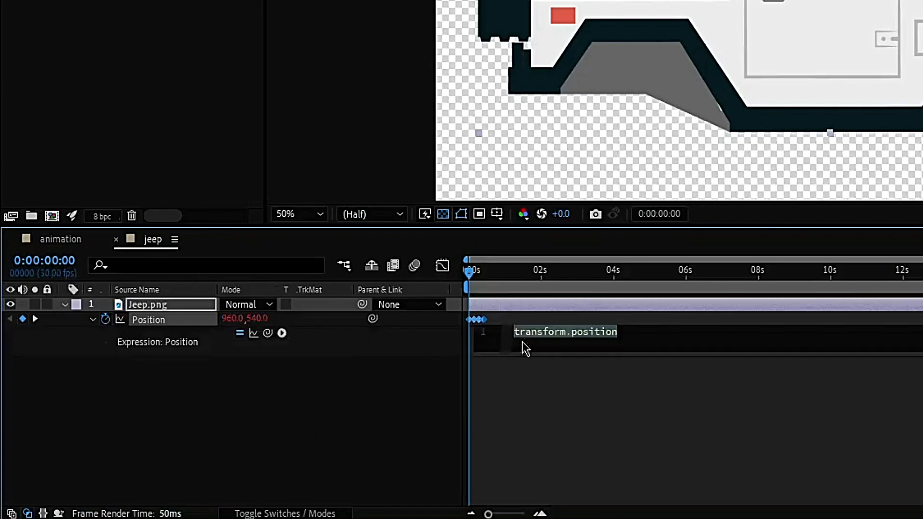
type("loo")
key("Down")
key("Return")
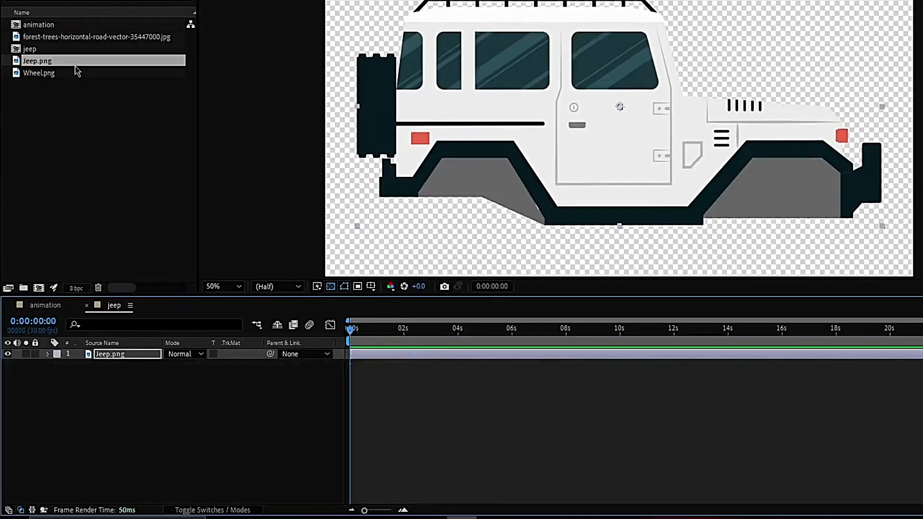
- Add Wheel.png above the Jeep layer in the jeep composition and scale it down to wheel size
left_click(76, 72)
left_click_drag(76, 74, 125, 356)
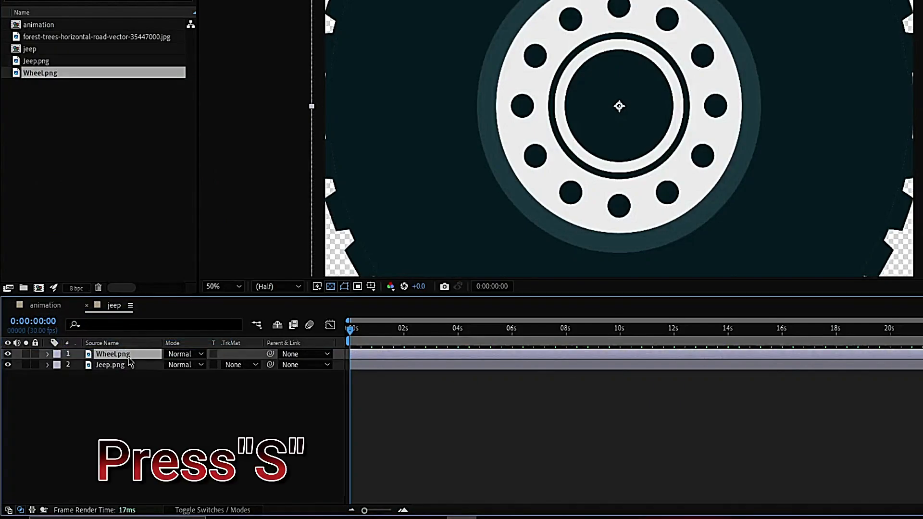
key("s")
left_click_drag(188, 366, 142, 368)
- Fit the wheel into the jeep's rear wheel arch and refine its scale to 17%
left_click_drag(620, 106, 465, 203)
left_click_drag(194, 365, 190, 364)
left_click_drag(464, 203, 474, 212)
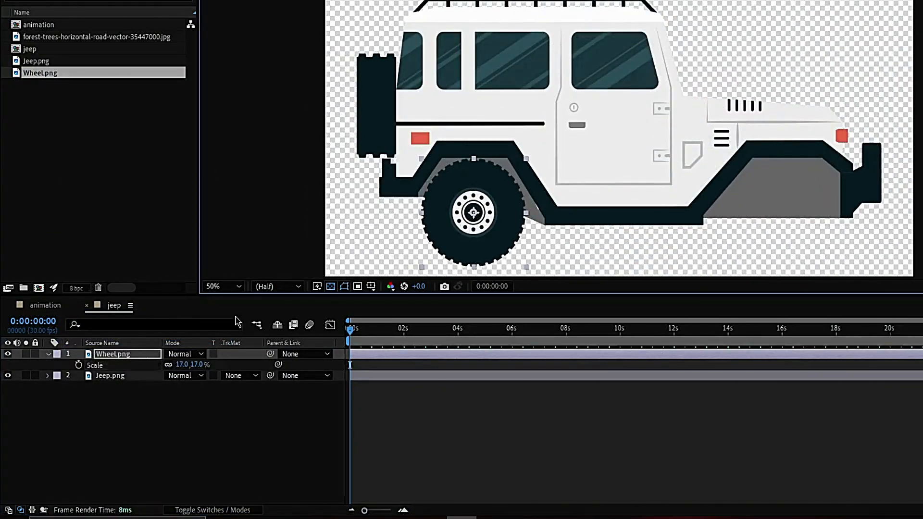
- Add the expression time*-500 to the Rotation of the Wheel.png layer
left_click(120, 359)
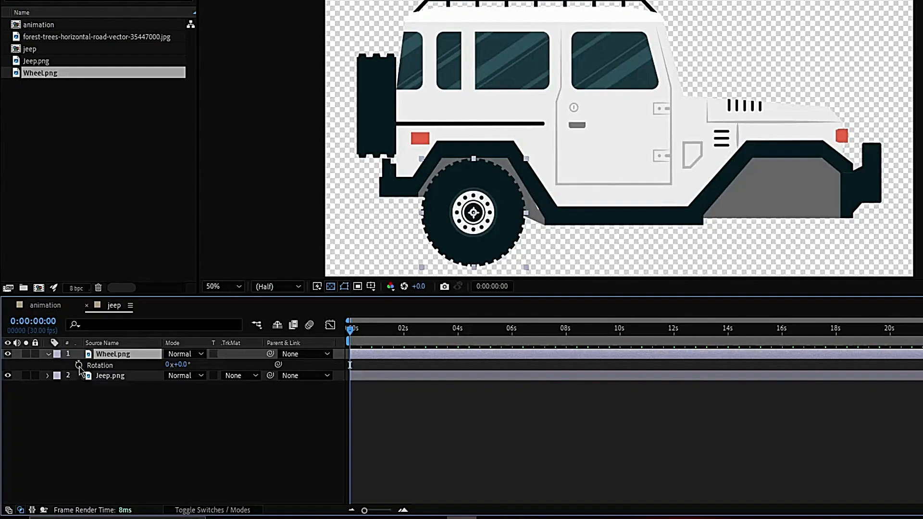
left_click(79, 366, "alt")
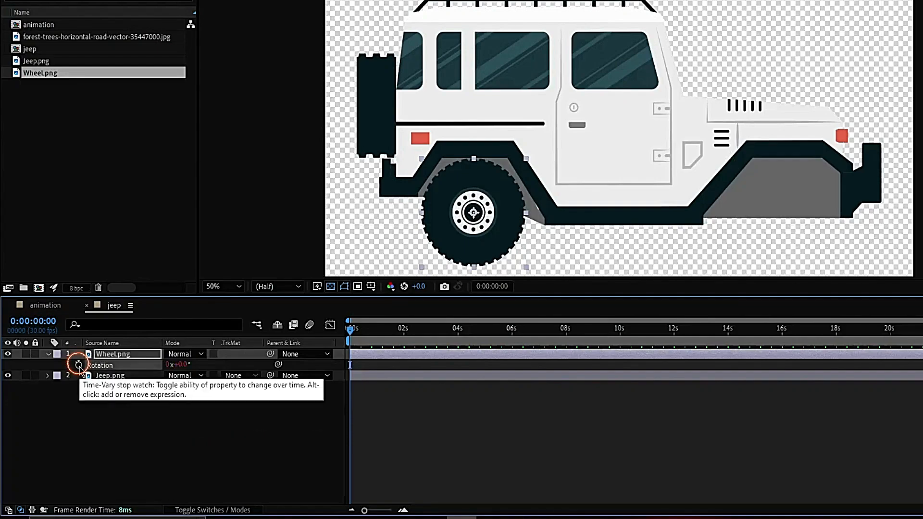
key("BackSpace")
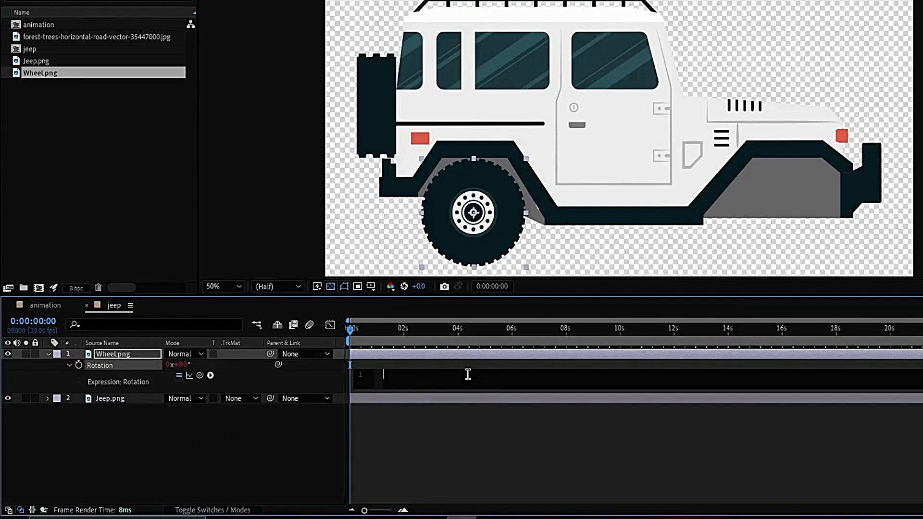
type("time*-500")
left_click(377, 425)
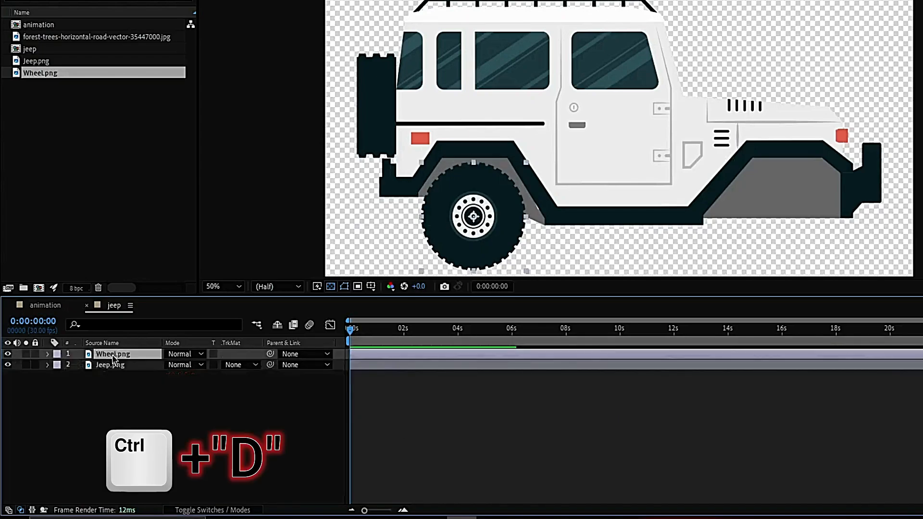
- Duplicate the Wheel.png layer and place the copy in the jeep's front wheel arch at Position 1483, 888
key("ctrl+d")
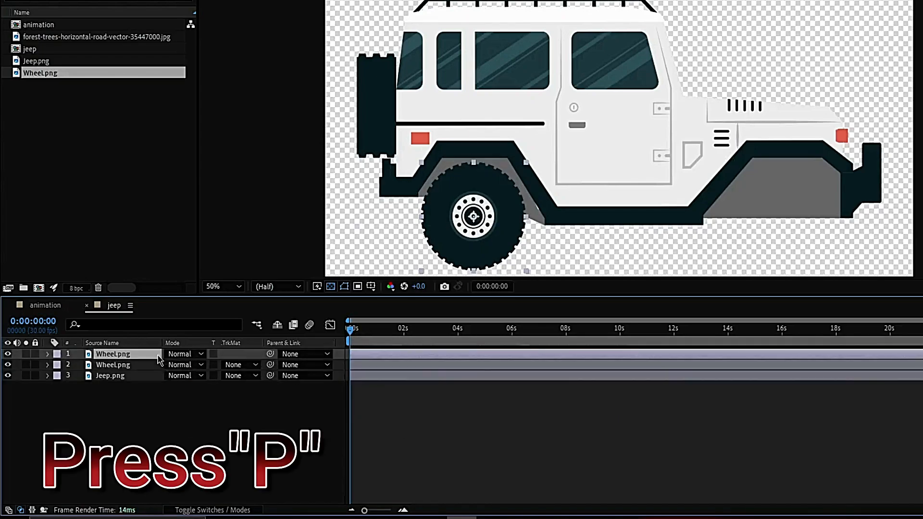
key("p")
left_click_drag(171, 366, 749, 330)
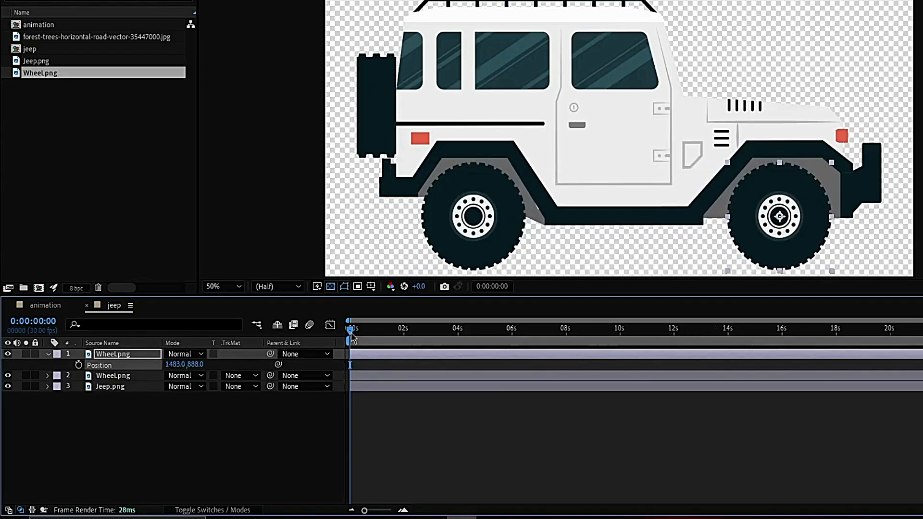
mouse_move(353, 336)
left_mouse_down()
mouse_move(579, 332)
mouse_move(350, 332)
left_mouse_up()
left_click(48, 355)
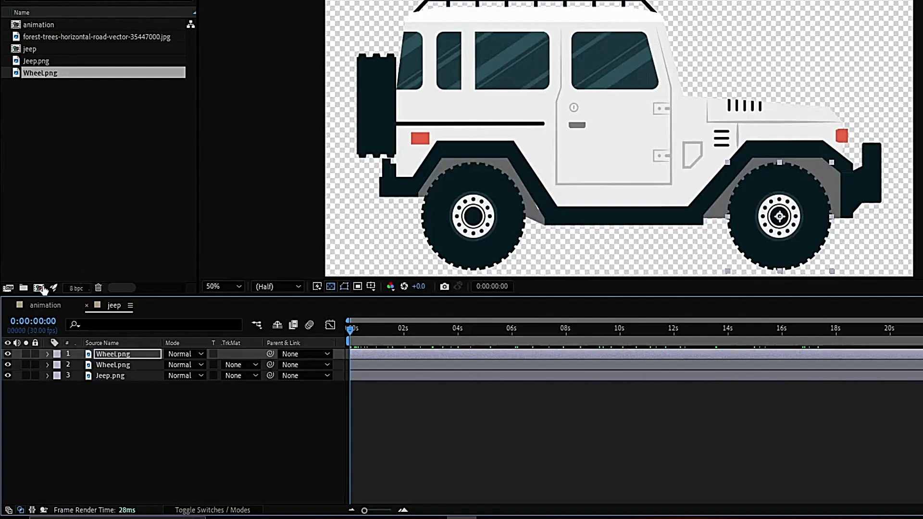
- Create a composition named jeep animaton and add the animation composition to it as a layer
left_click(39, 288)
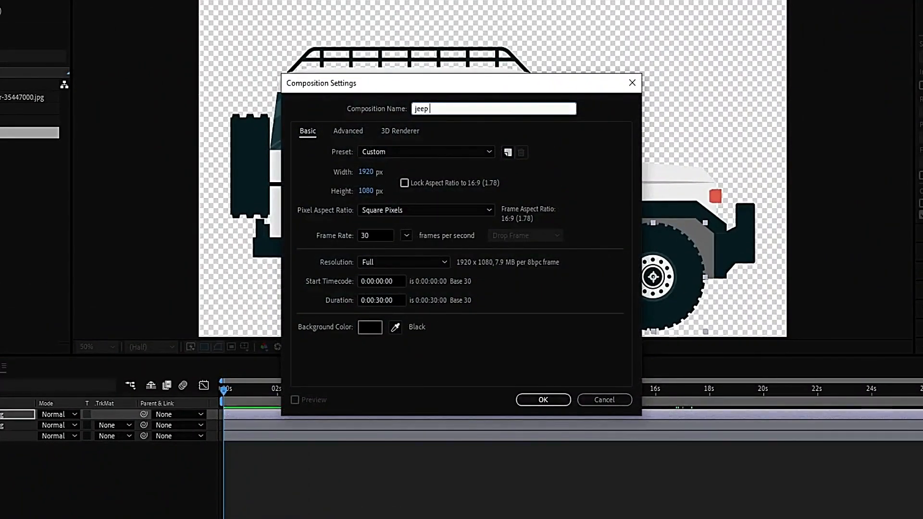
key("Return")
scroll(426, 238, "down", 2)
left_click(29, 110)
left_click_drag(62, 133, 137, 396)
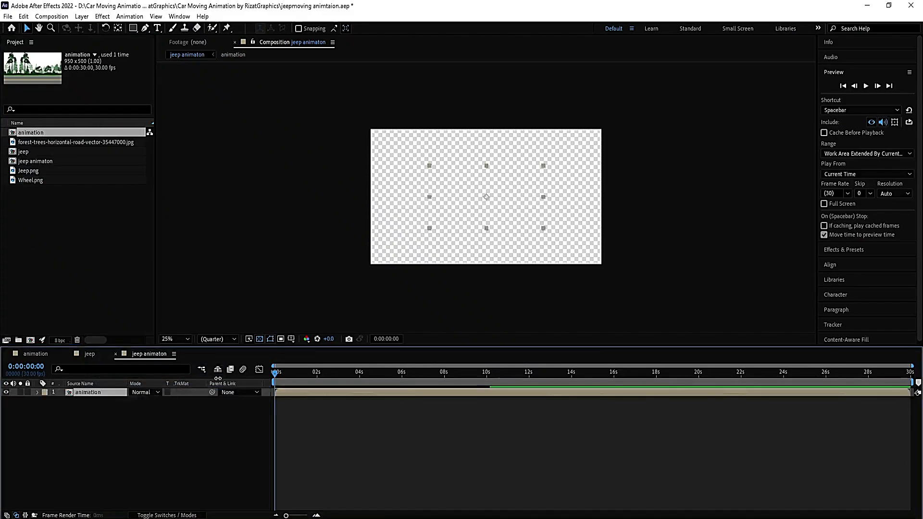
- Stretch the animation layer to fill the whole frame, with a scale of about 203 by 215.8%
key("s")
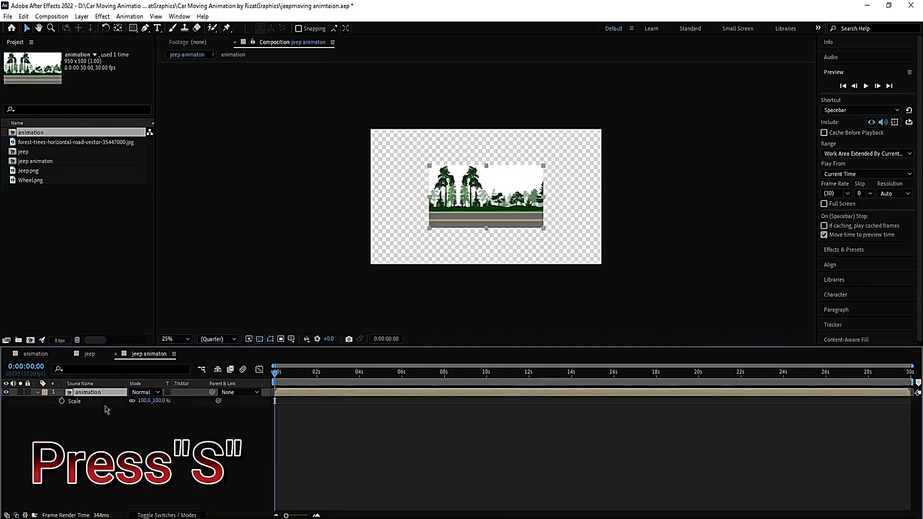
left_click_drag(144, 400, 195, 403)
left_click_drag(487, 260, 489, 265)
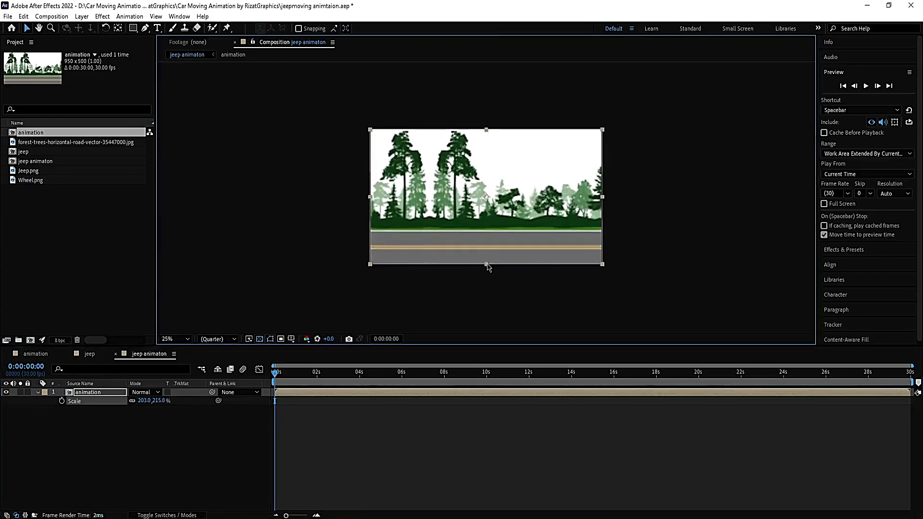
- Add the jeep composition above the animation layer, scale it down to 48% and position it on the road
scroll(491, 234, "up", 2)
left_click(46, 159)
left_click(44, 154)
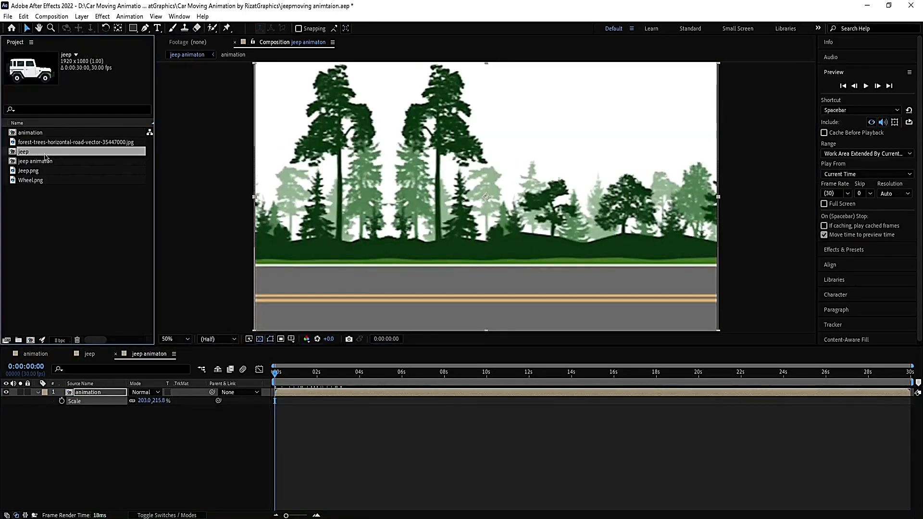
left_click_drag(76, 345, 80, 395)
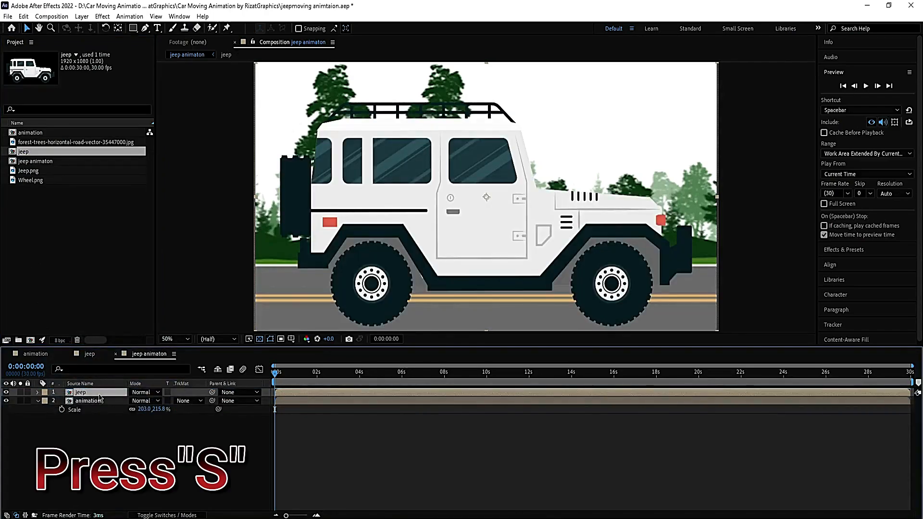
key("s")
left_click_drag(146, 401, 126, 401)
left_click_drag(484, 199, 469, 222)
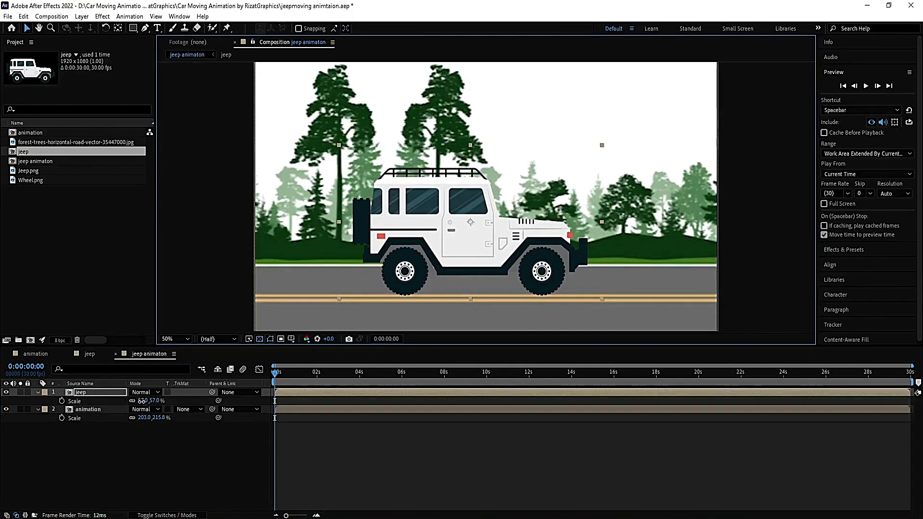
left_click_drag(143, 401, 138, 401)
left_click_drag(469, 224, 466, 234)
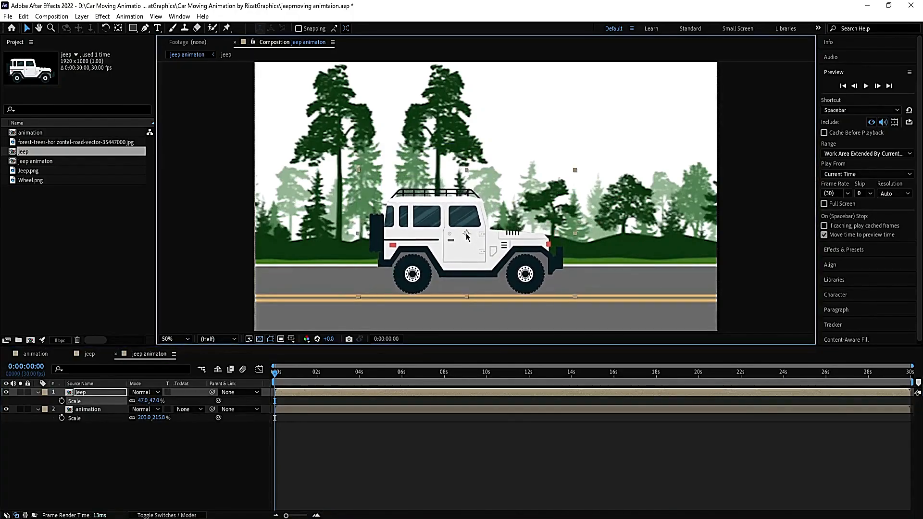
mouse_move(143, 401)
left_mouse_down()
mouse_move(155, 401)
mouse_move(143, 401)
left_mouse_up()
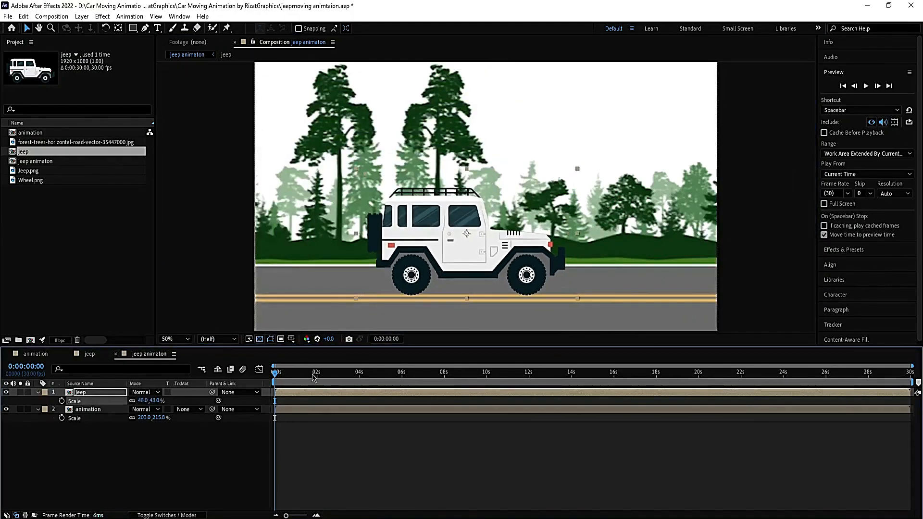
- Collapse the properties of both layers and preview the combined animation
left_click(38, 392)
left_click(38, 401)
key("space")
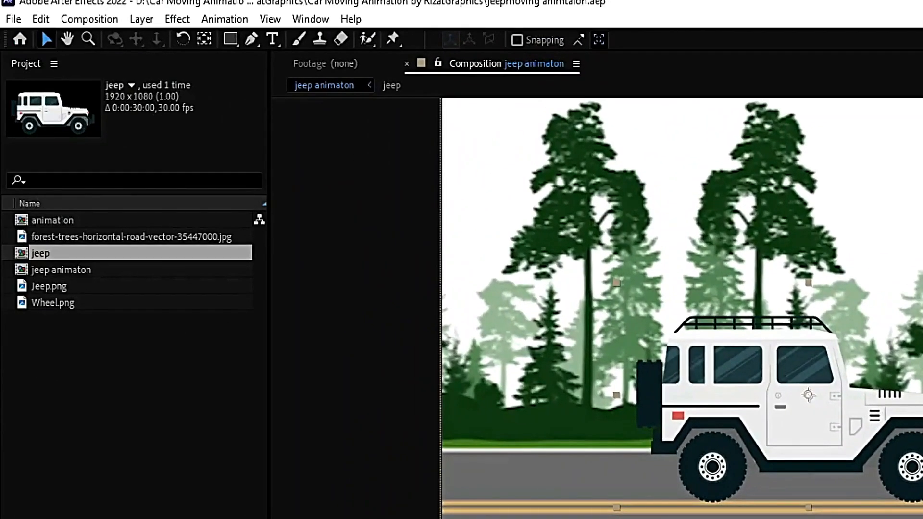
- Add the jeep animaton composition to the render queue
left_click(14, 19)
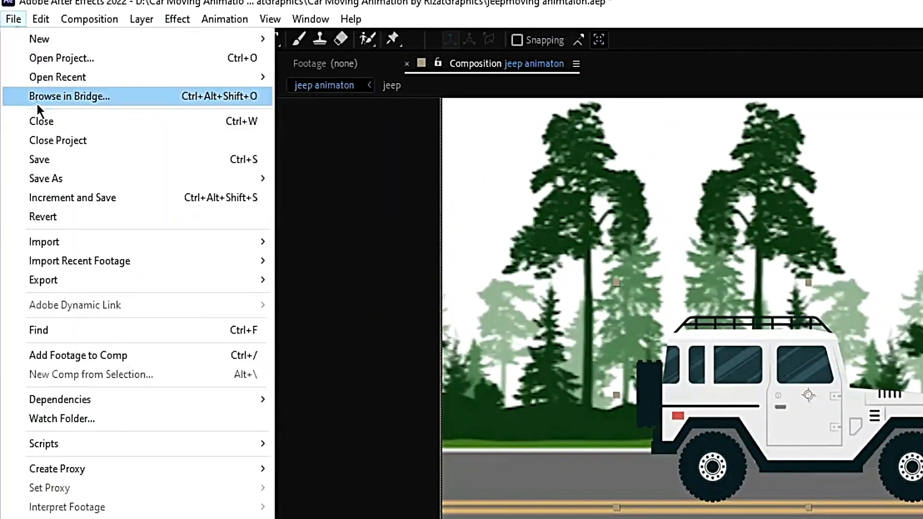
left_click(16, 22)
left_click(17, 21)
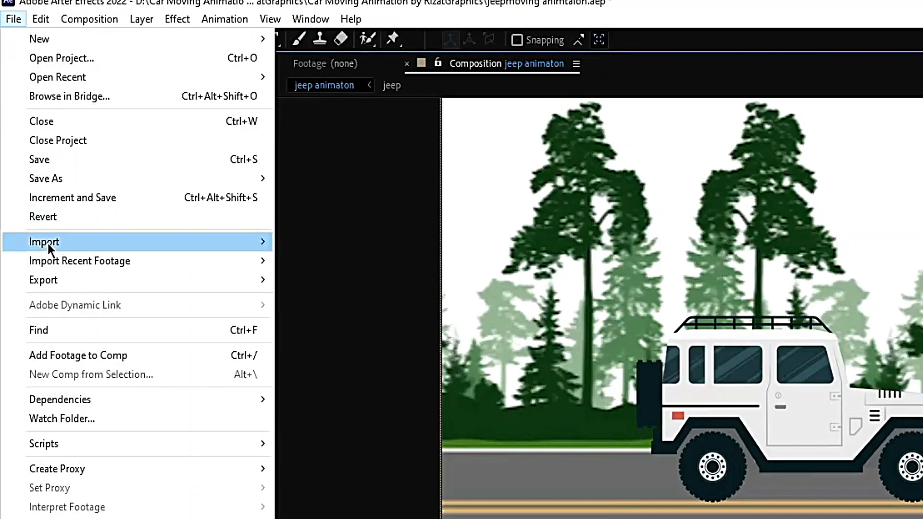
mouse_move(47, 280)
left_click(345, 299)
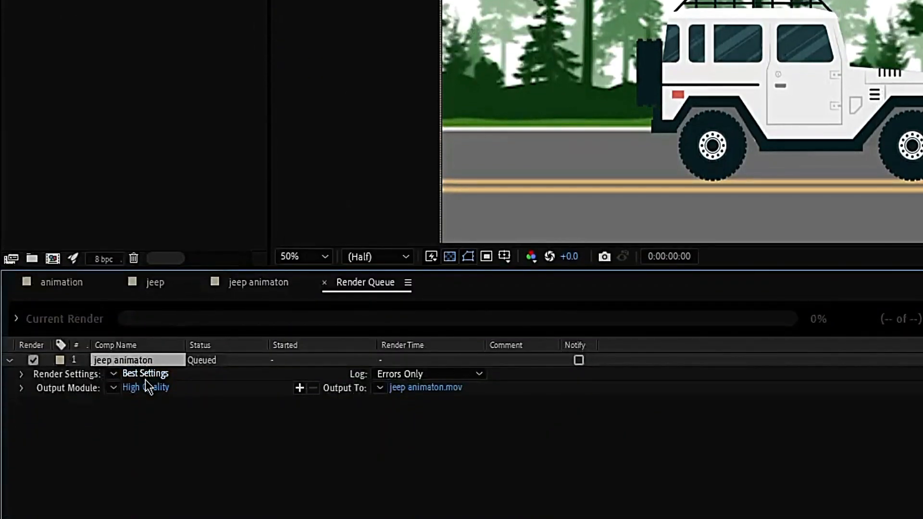
- Confirm Best quality at Full resolution in the render settings and QuickTime format in the output module settings
left_click(145, 377)
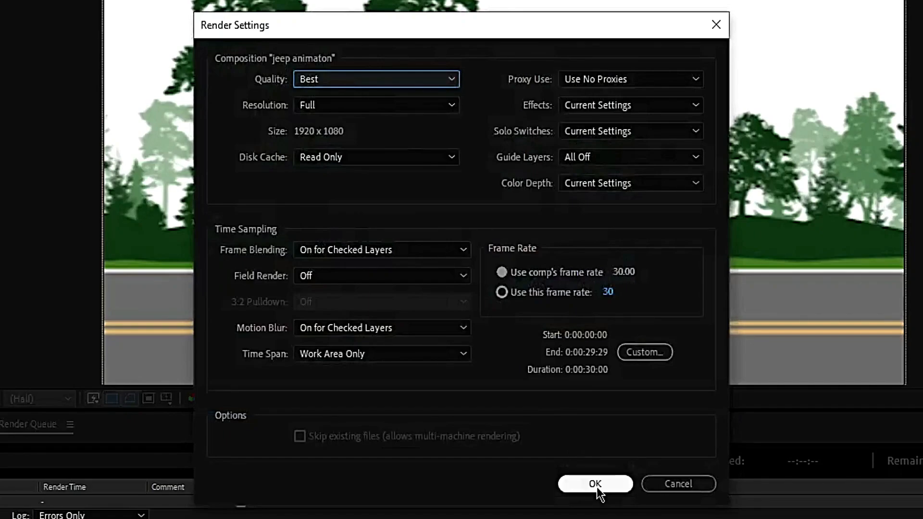
left_click(596, 485)
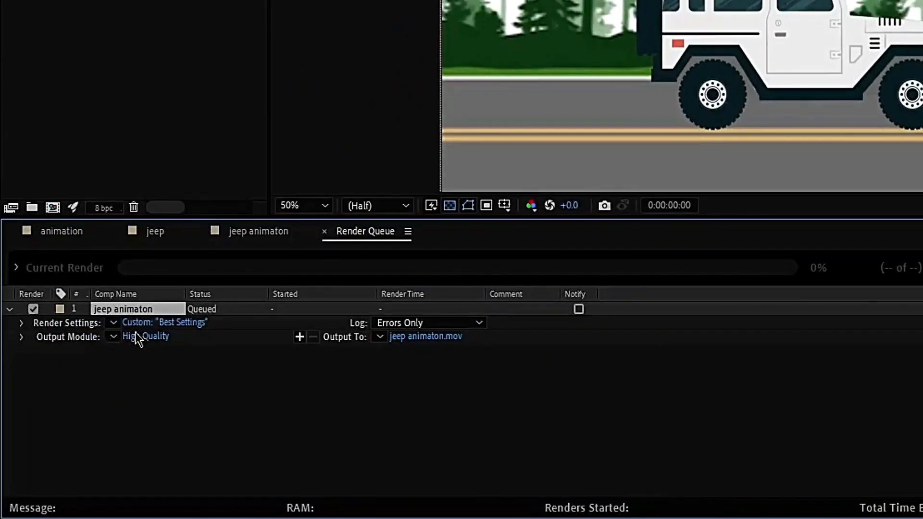
left_click(137, 336)
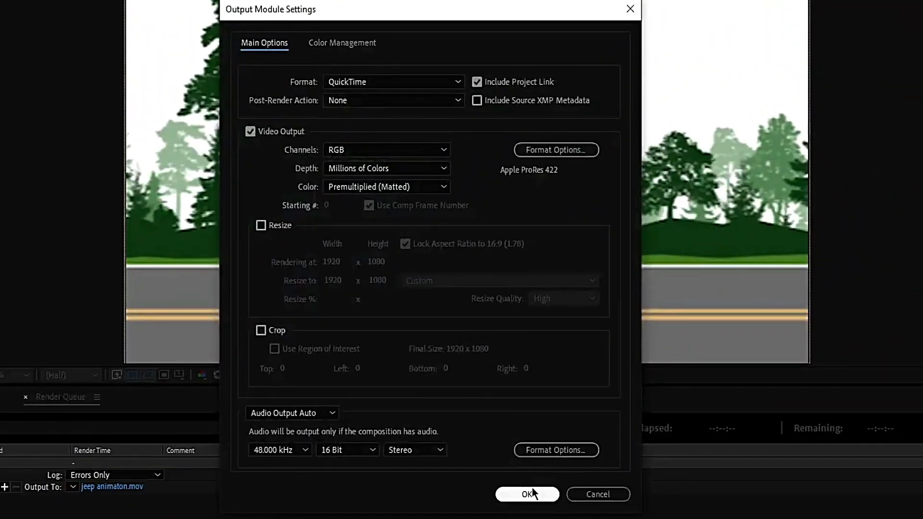
left_click(528, 494)
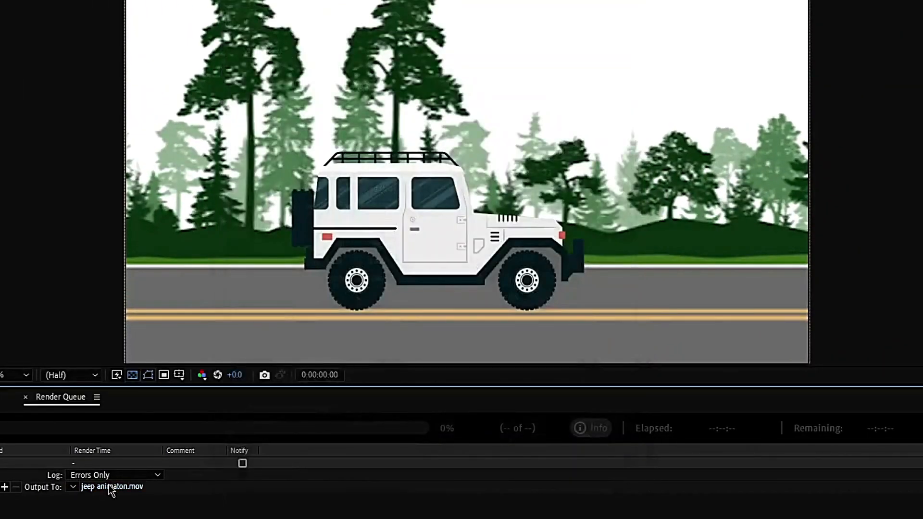
- Set the output movie to jeep animaton in QuickTime format on Local Disk (D:) and start the render
left_click(109, 485)
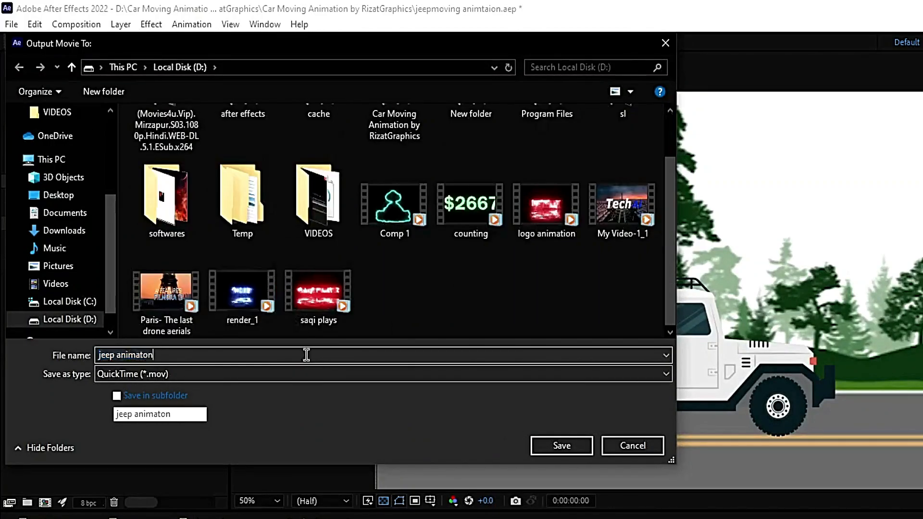
left_click(560, 445)
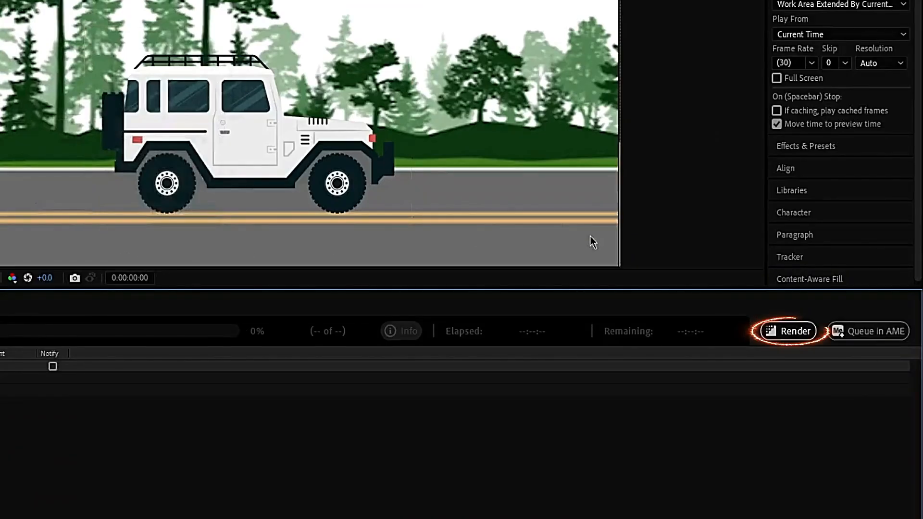
left_click(801, 331)
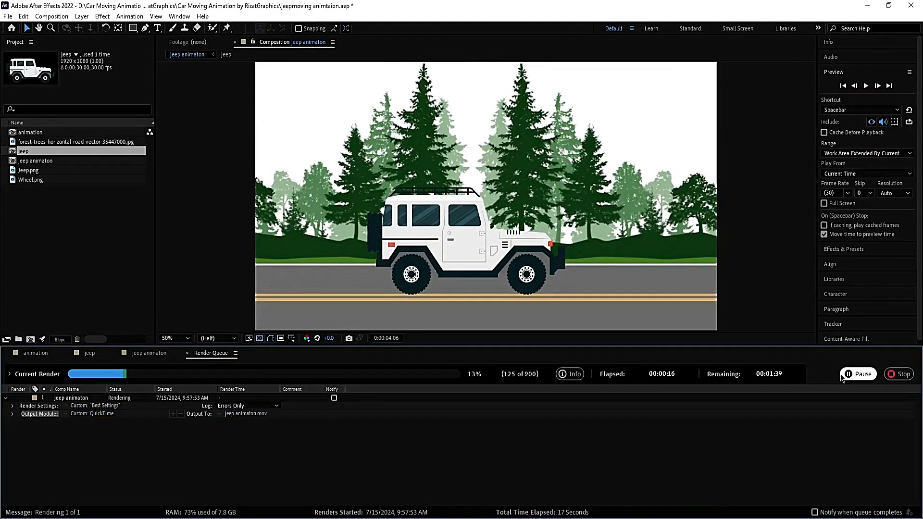